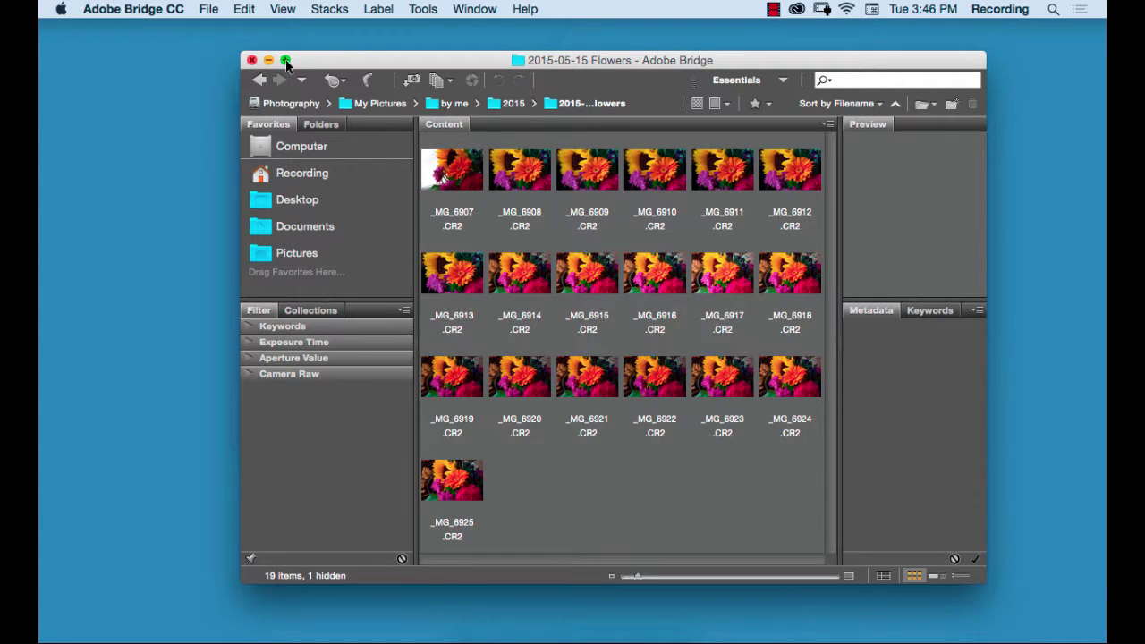
- Enlarge the window to fill the screen, and browse from My Pictures through by me and 2015 to the 2015-05-15 Flowers folder
{"action": "left_click", "coordinate": [285, 61]}
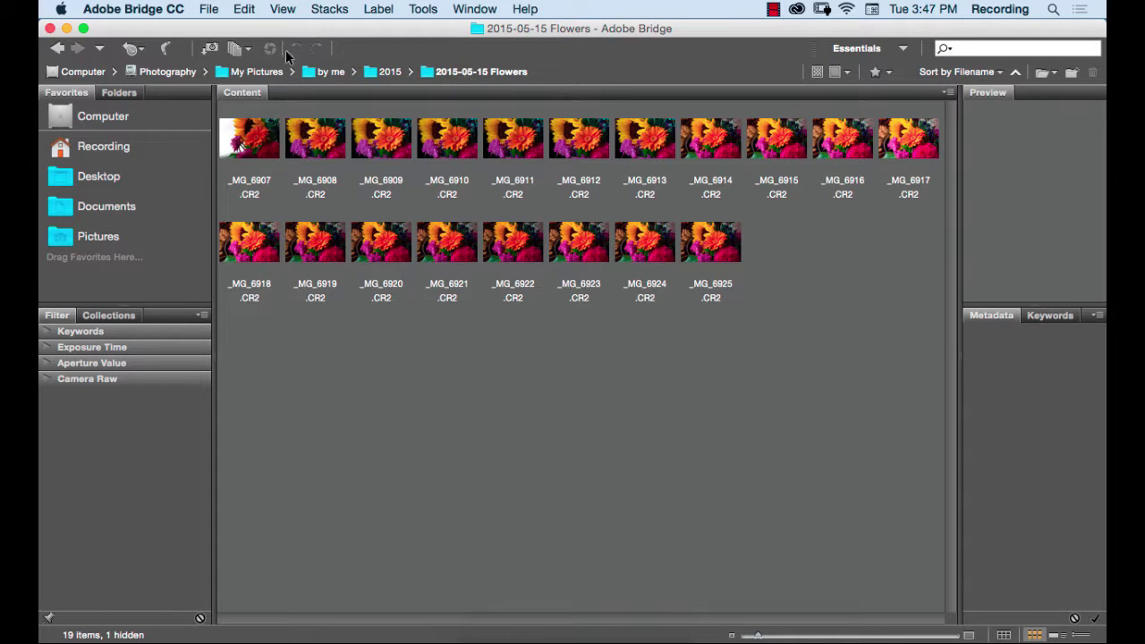
{"action": "left_click", "coordinate": [227, 75]}
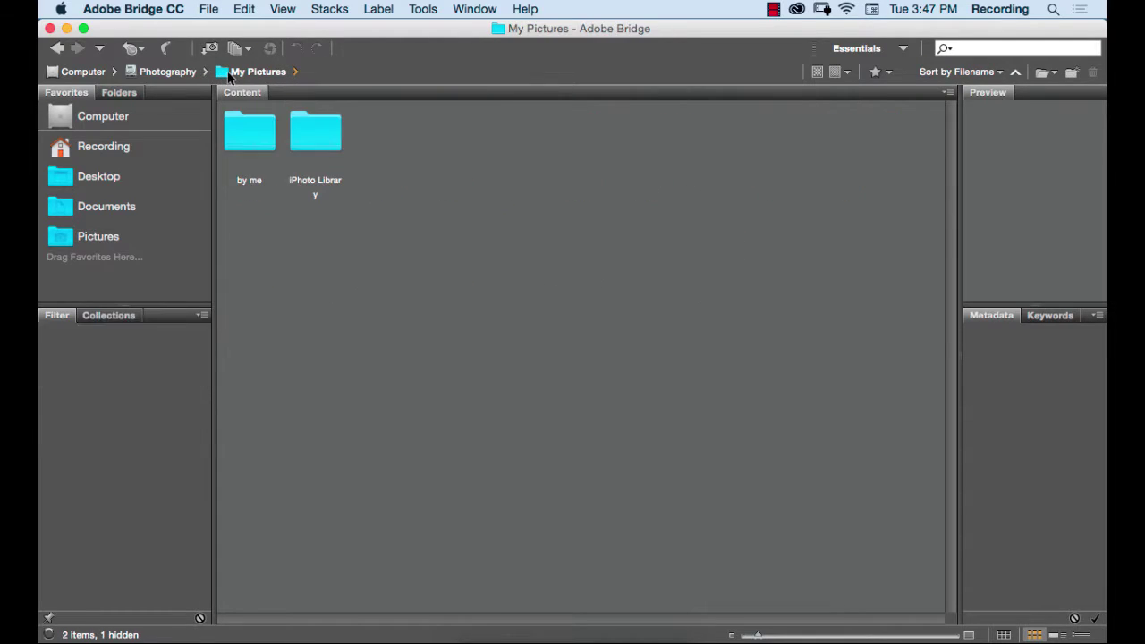
{"action": "double_click", "coordinate": [252, 147]}
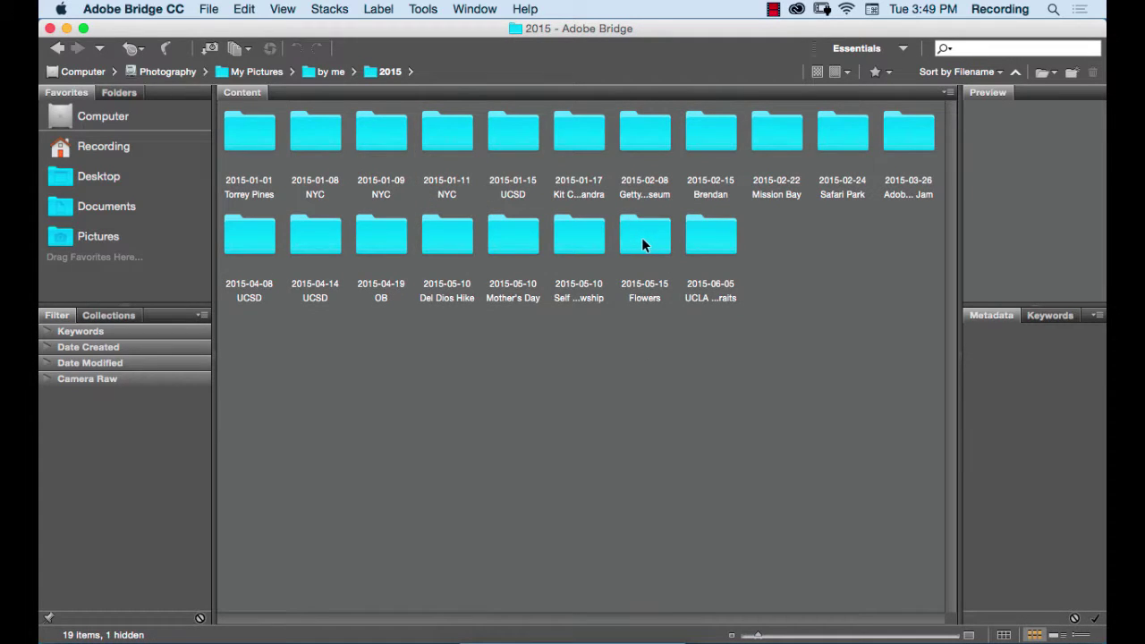
{"action": "double_click", "coordinate": [642, 237]}
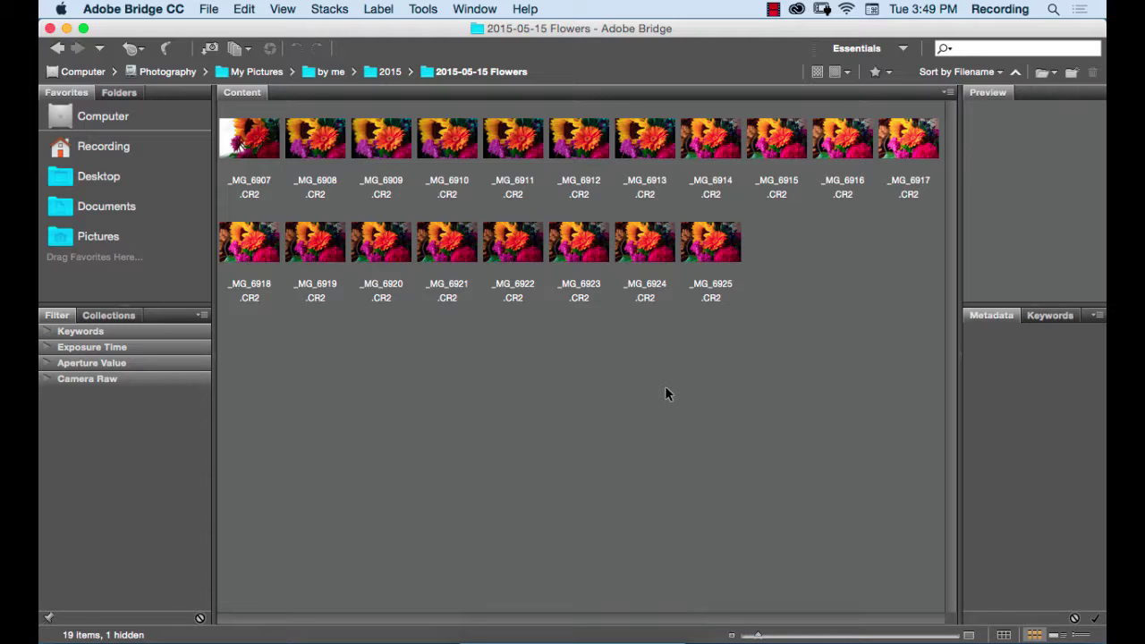
- Show the folder tree in place of the favorites and widen its panel so the folder names are readable
{"action": "left_click", "coordinate": [118, 93]}
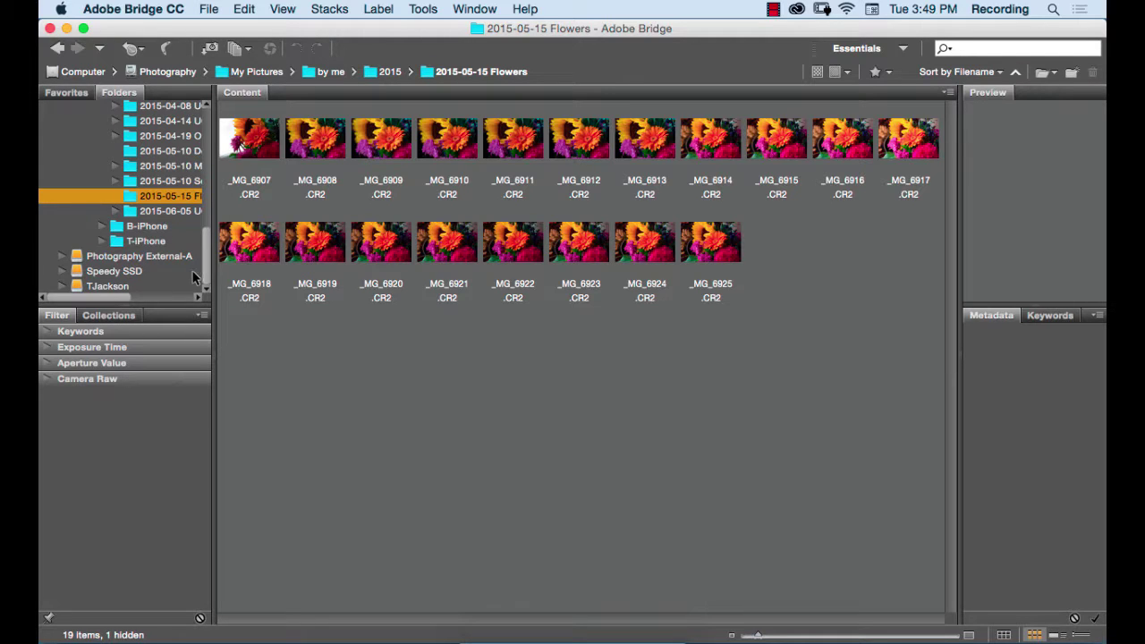
{"action": "left_click_drag", "start_coordinate": [215, 273], "coordinate": [248, 269]}
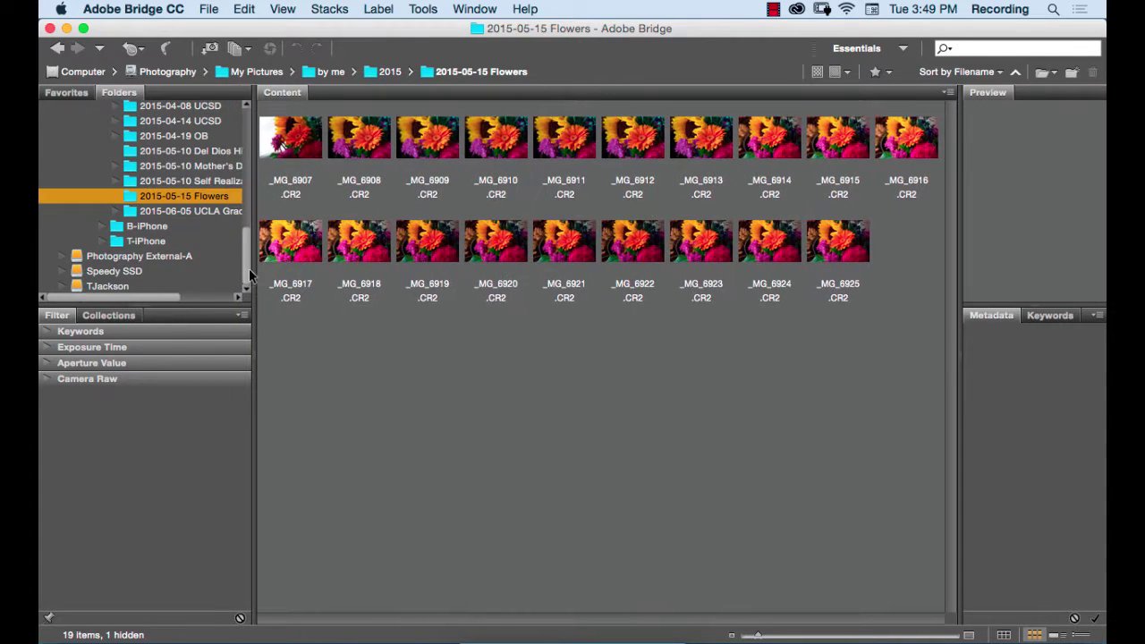
{"action": "left_click_drag", "start_coordinate": [261, 227], "coordinate": [265, 130]}
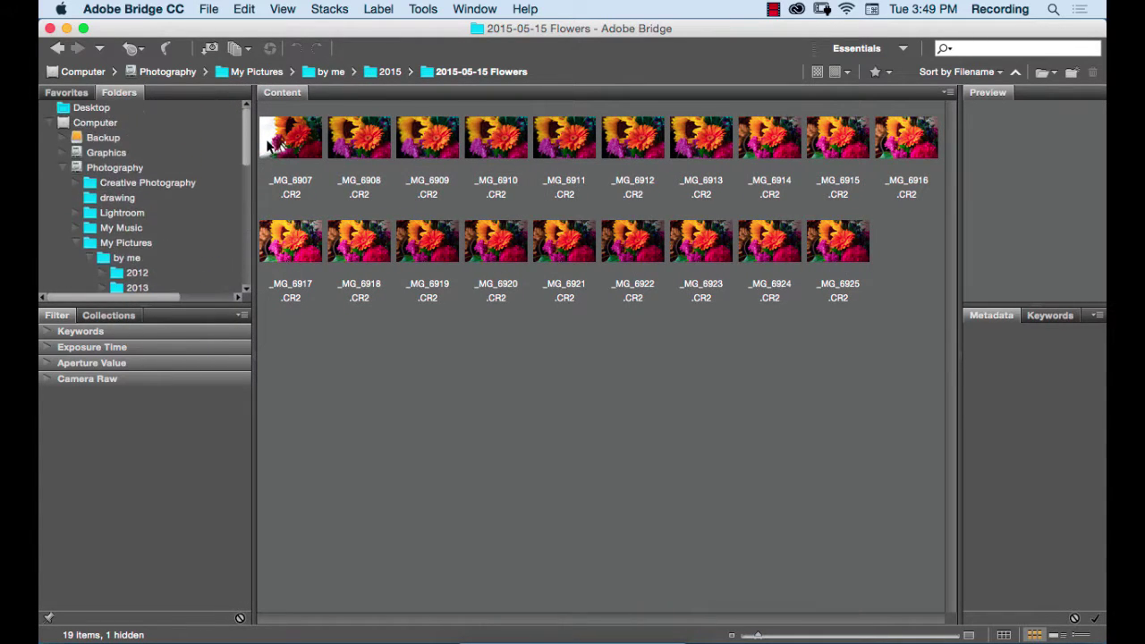
- Use the folder tree to view the drives under Computer and return to the 2015-05-15 Flowers folder
{"action": "left_click", "coordinate": [68, 126]}
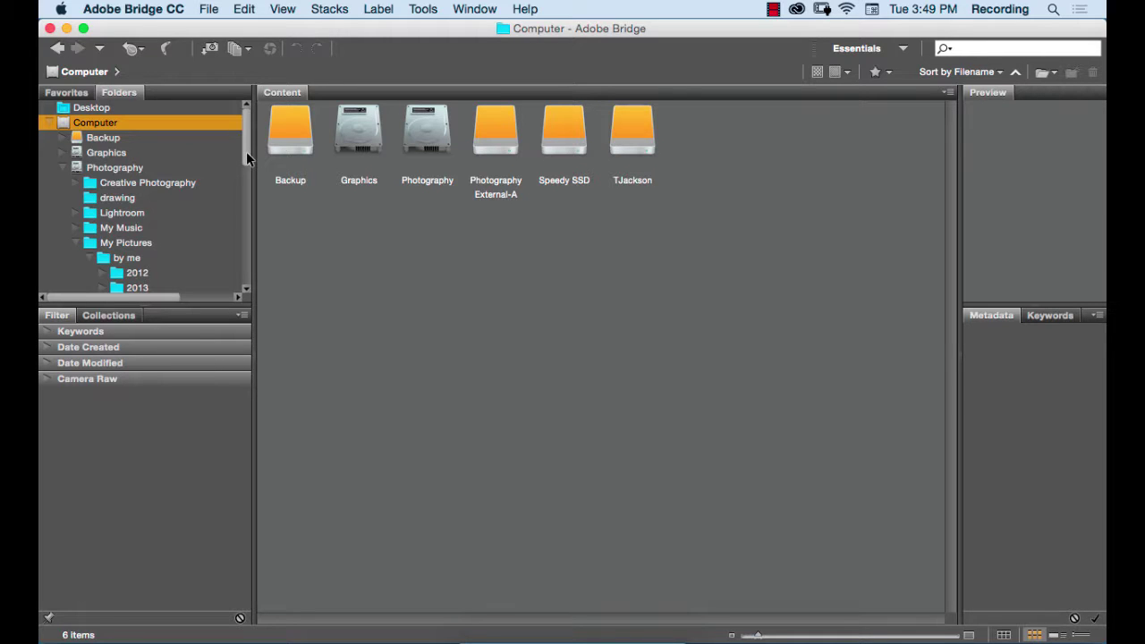
{"action": "left_click_drag", "start_coordinate": [246, 151], "coordinate": [221, 267]}
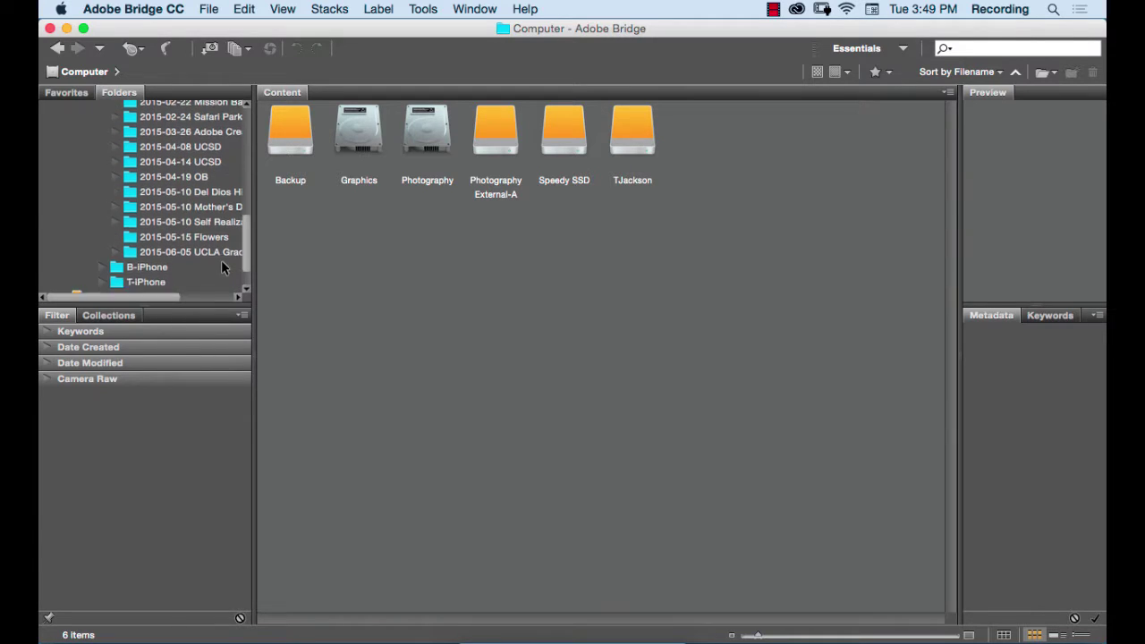
{"action": "scroll", "coordinate": [220, 262], "scroll_direction": "down", "scroll_amount": 1}
{"action": "left_click", "coordinate": [141, 227]}
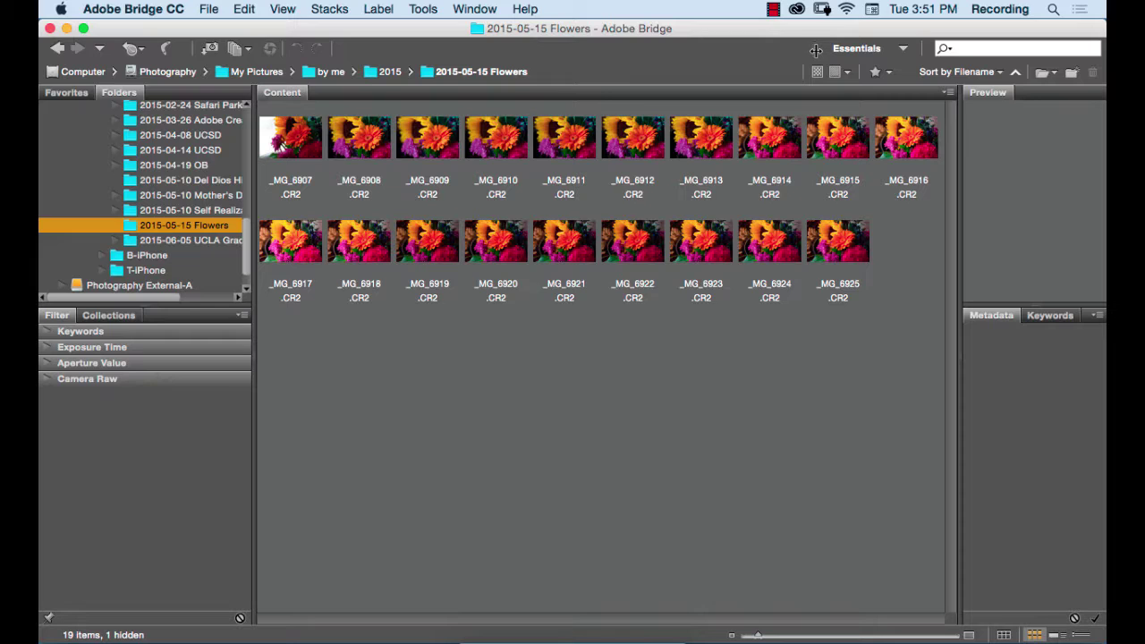
- Expand the workspace switcher to list all workspaces, and try the Filmstrip, Metadata, Keywords, Preview and Light Table layouts
{"action": "left_click_drag", "start_coordinate": [816, 50], "coordinate": [455, 48]}
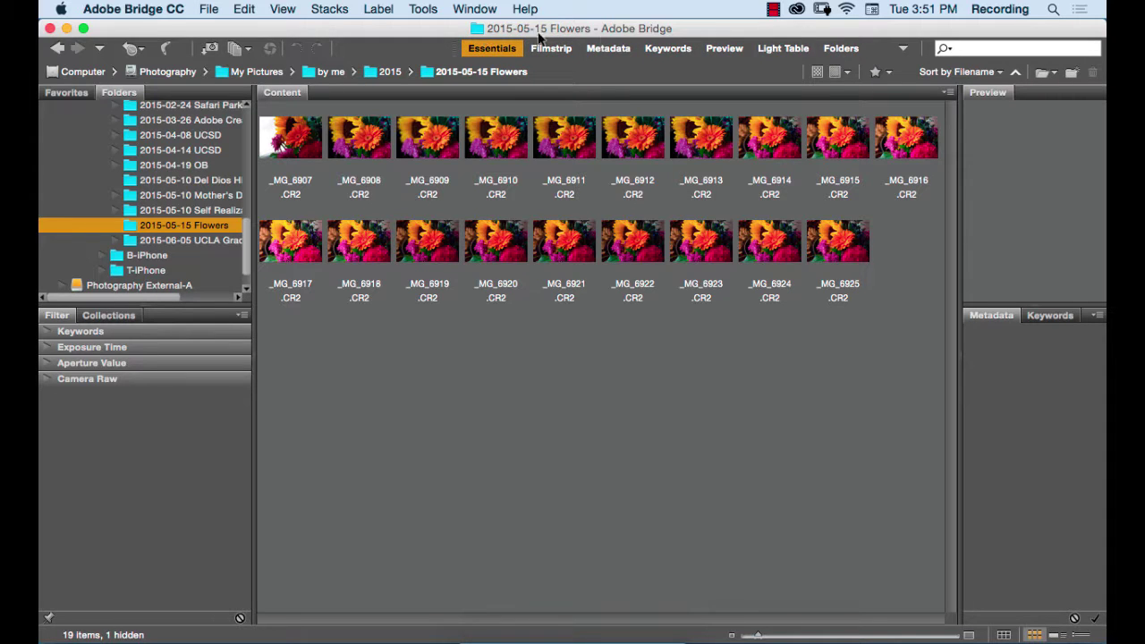
{"action": "left_click", "coordinate": [903, 50]}
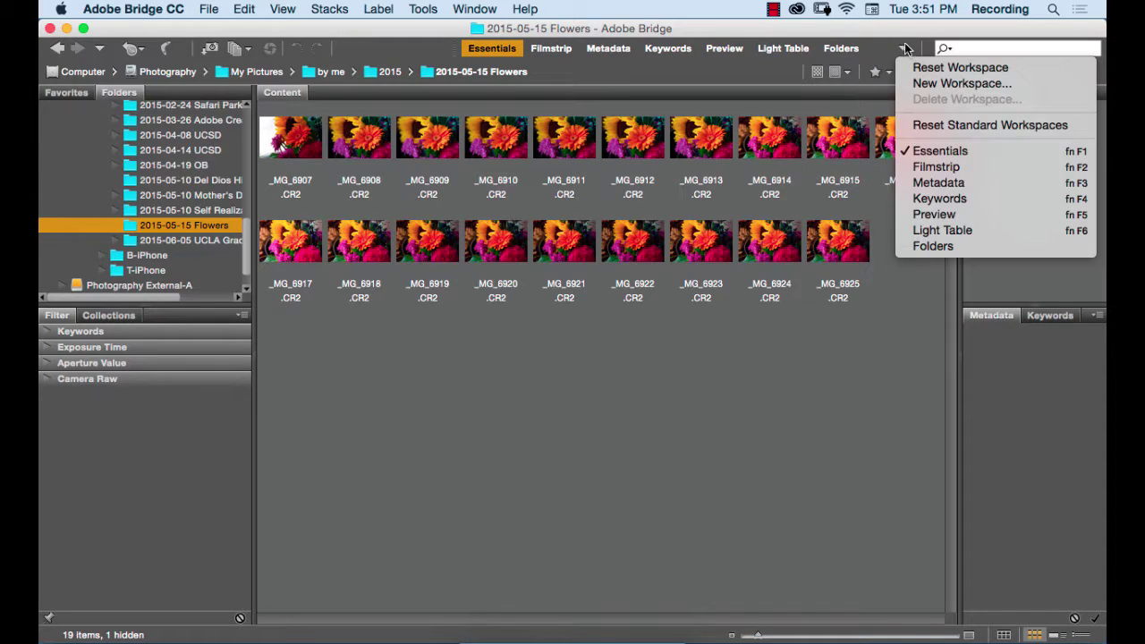
{"action": "left_click", "coordinate": [937, 170]}
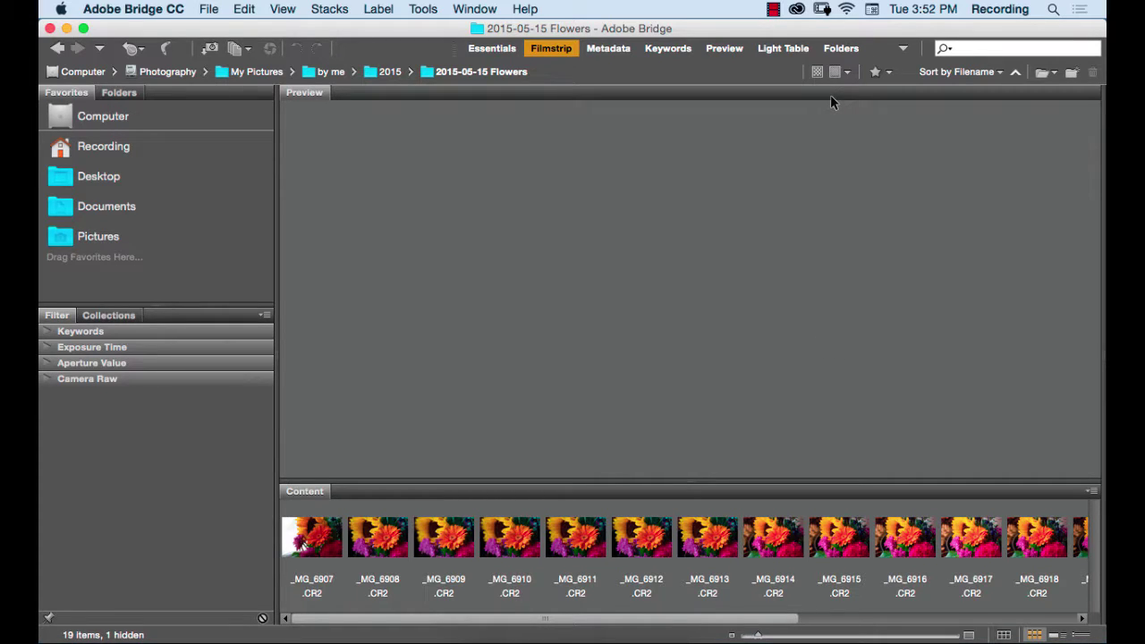
{"action": "left_click", "coordinate": [609, 50]}
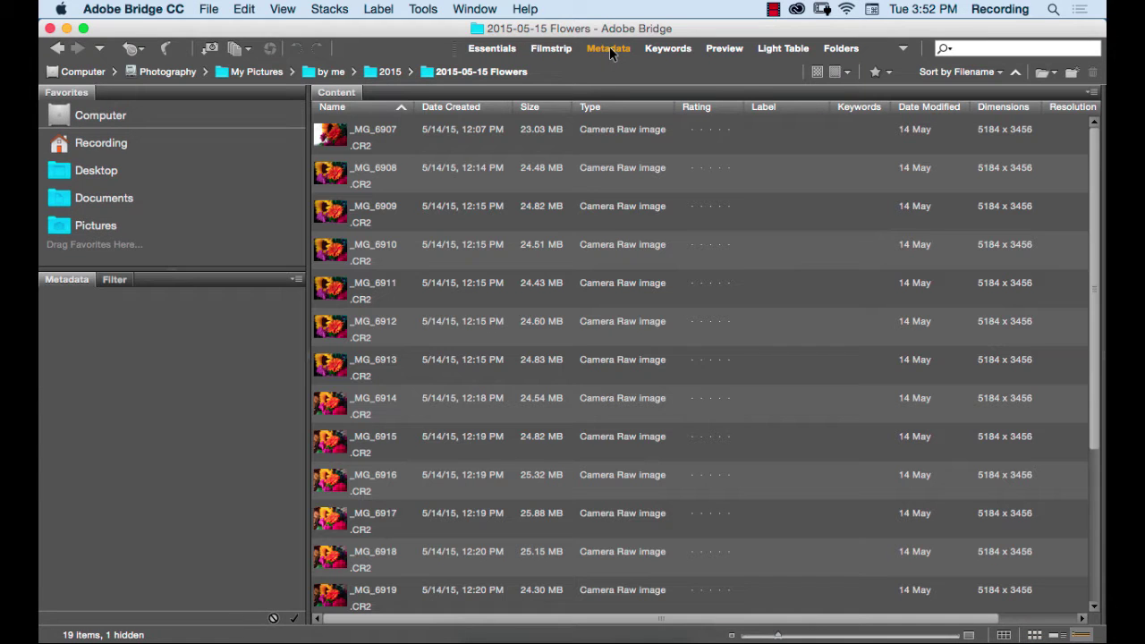
{"action": "left_click", "coordinate": [662, 50]}
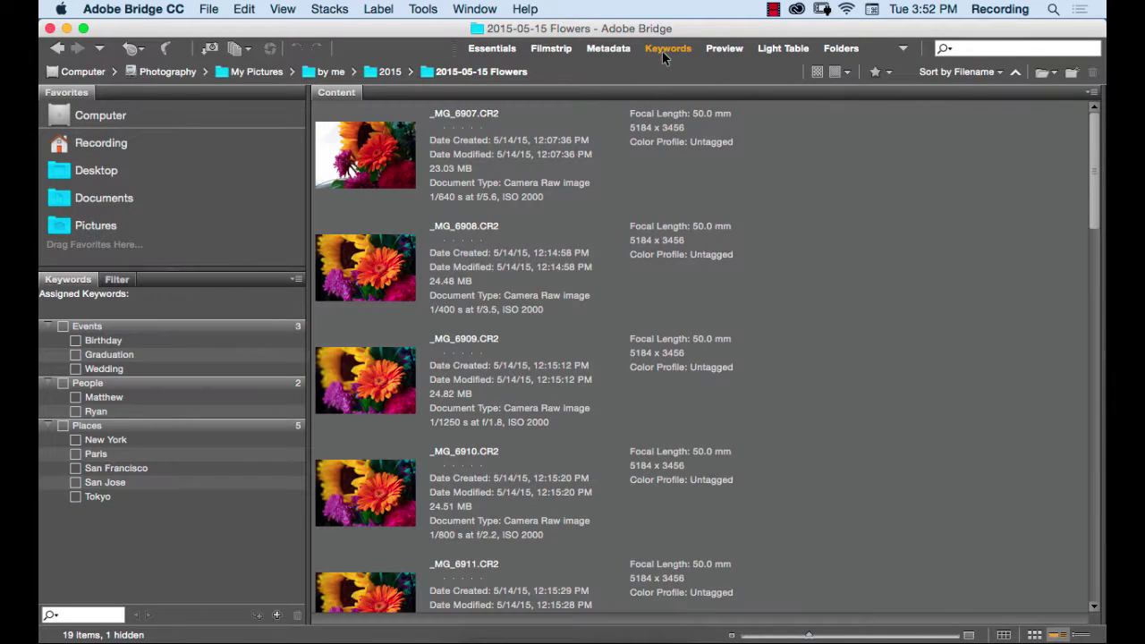
{"action": "left_click", "coordinate": [724, 52]}
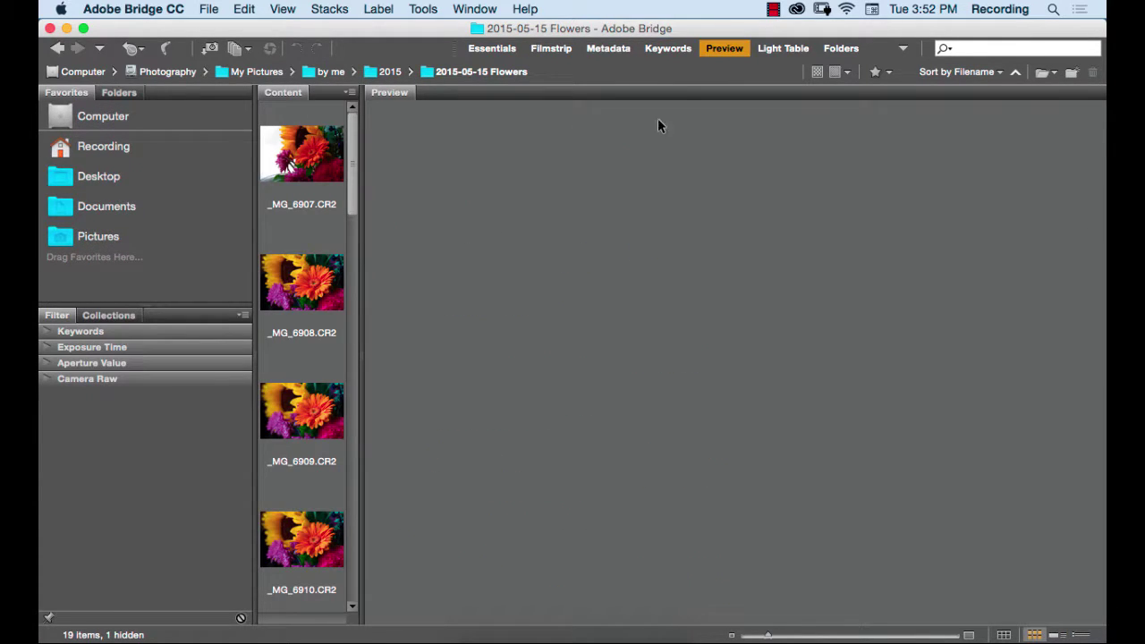
{"action": "left_click", "coordinate": [786, 48]}
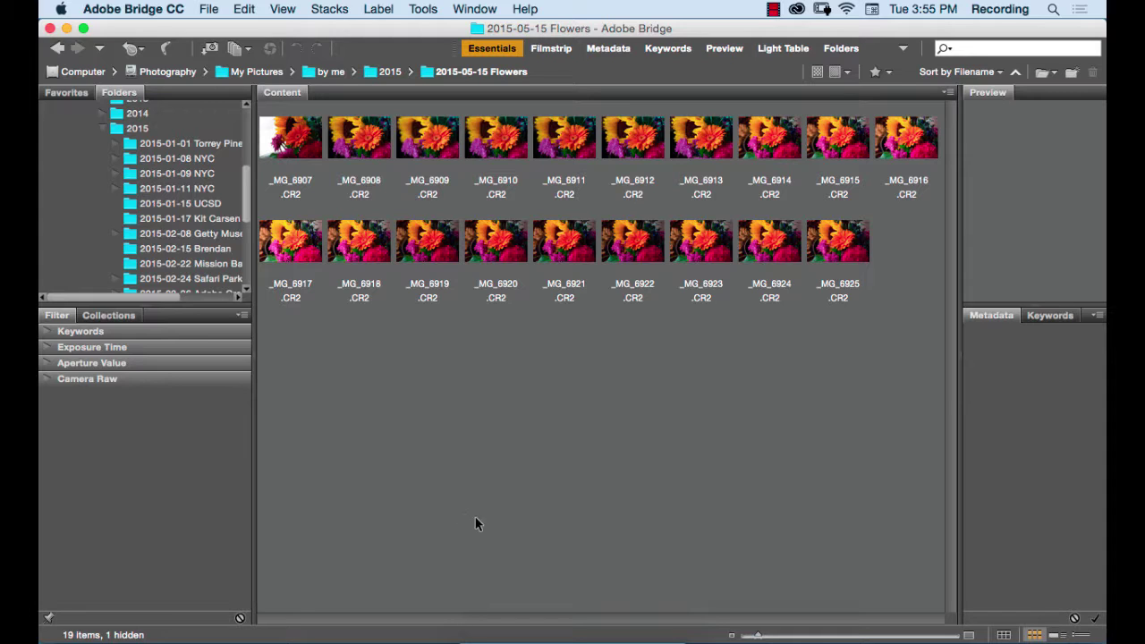
- Collapse the Preview panel and dock the Favorites panel in the same group beside Preview
{"action": "double_click", "coordinate": [988, 93]}
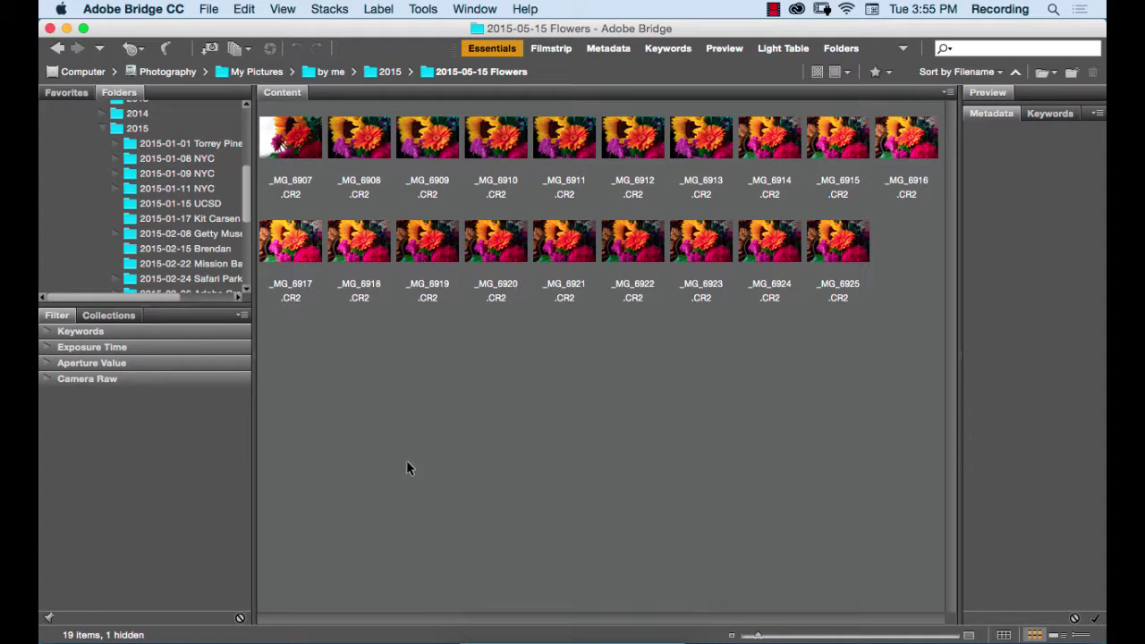
{"action": "left_click", "coordinate": [75, 93]}
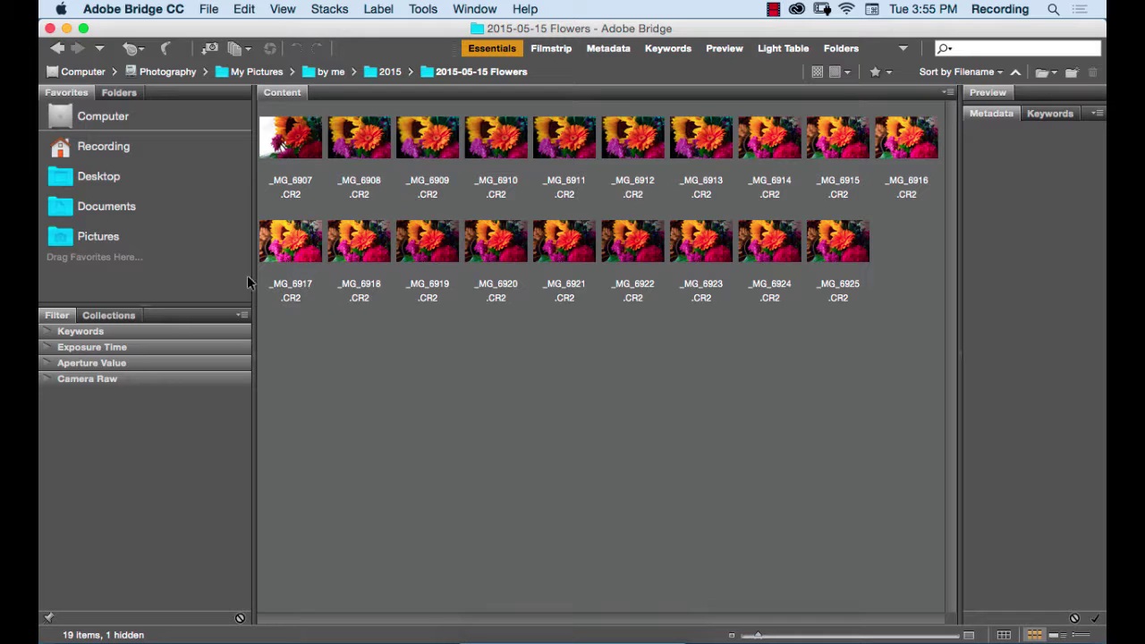
{"action": "left_click_drag", "start_coordinate": [71, 92], "coordinate": [1051, 100]}
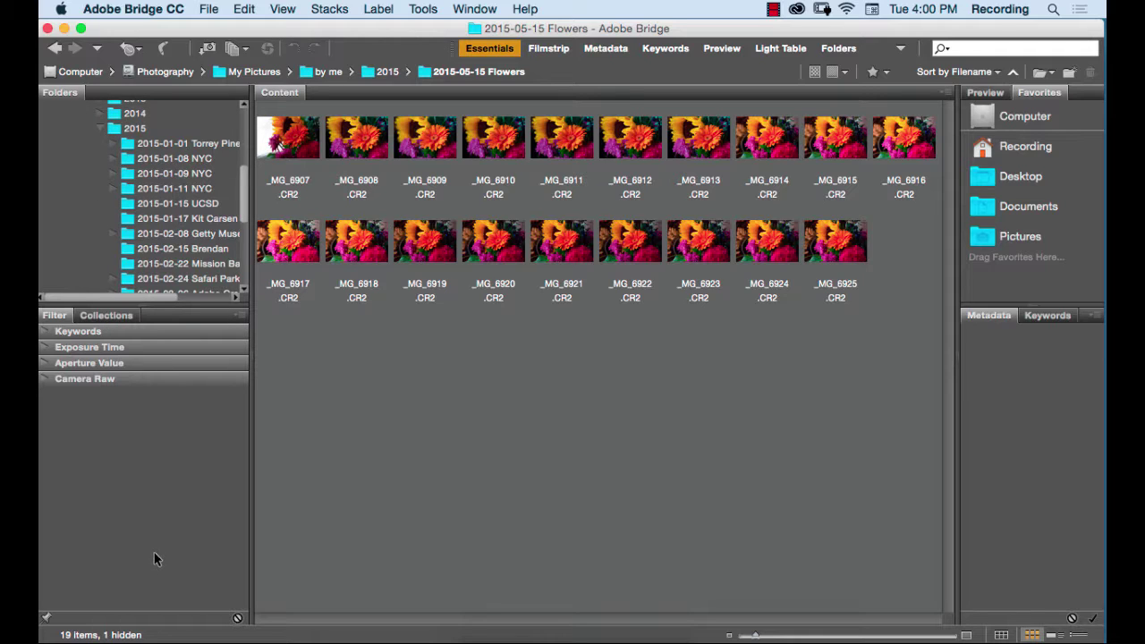
- Hide the Filter and Collections panels so the folder tree takes the full panel height
{"action": "left_click", "coordinate": [471, 10]}
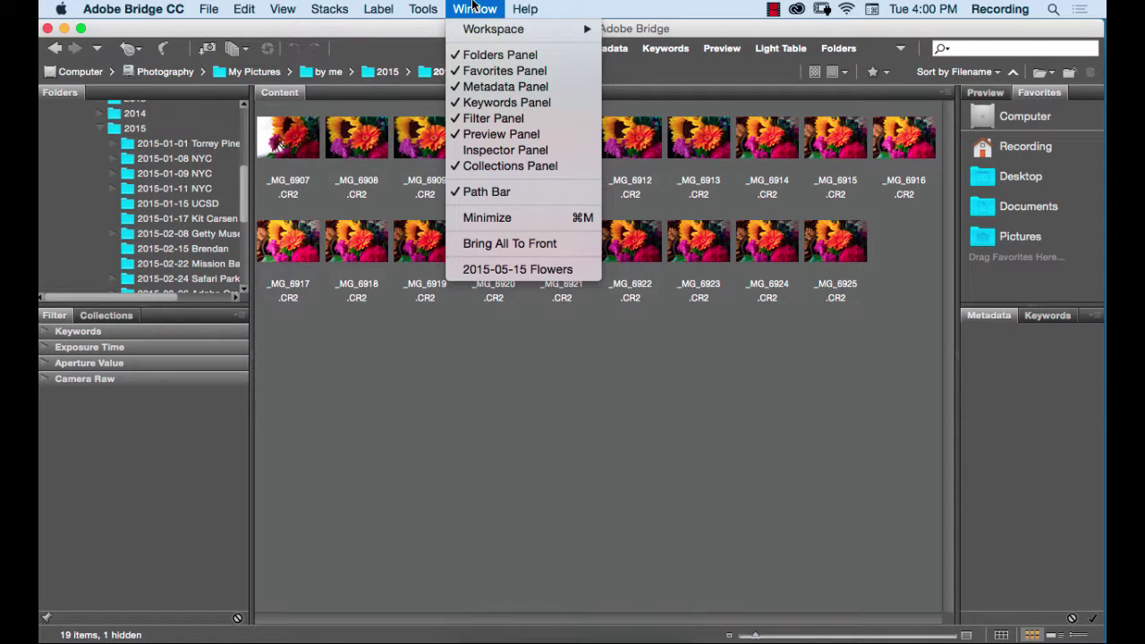
{"action": "left_click", "coordinate": [458, 122]}
{"action": "left_click", "coordinate": [474, 9]}
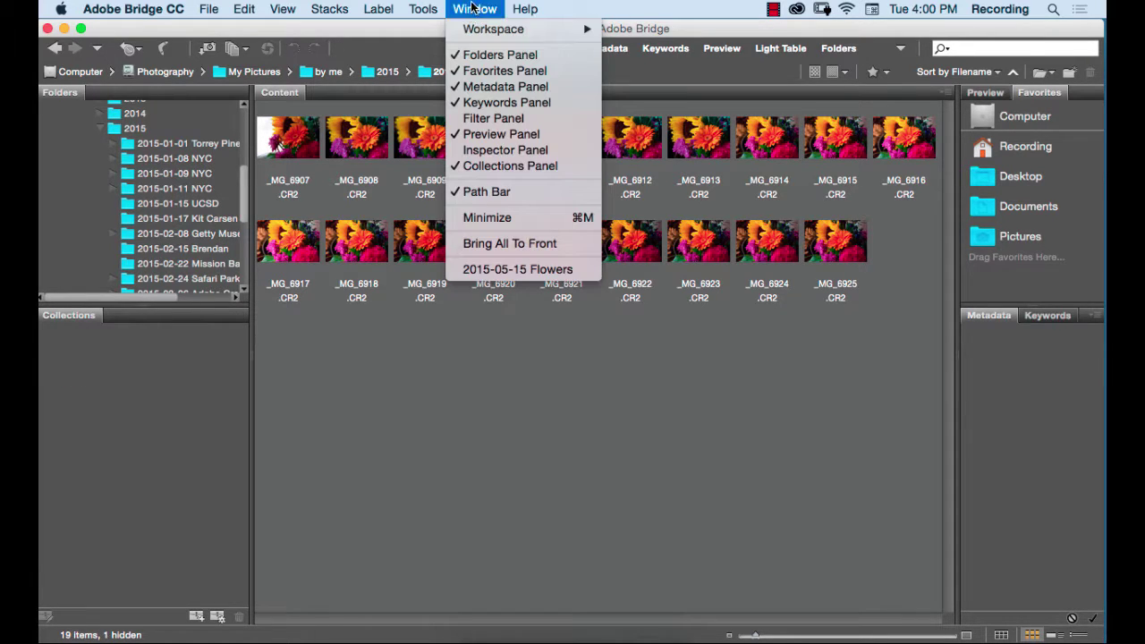
{"action": "left_click", "coordinate": [478, 165]}
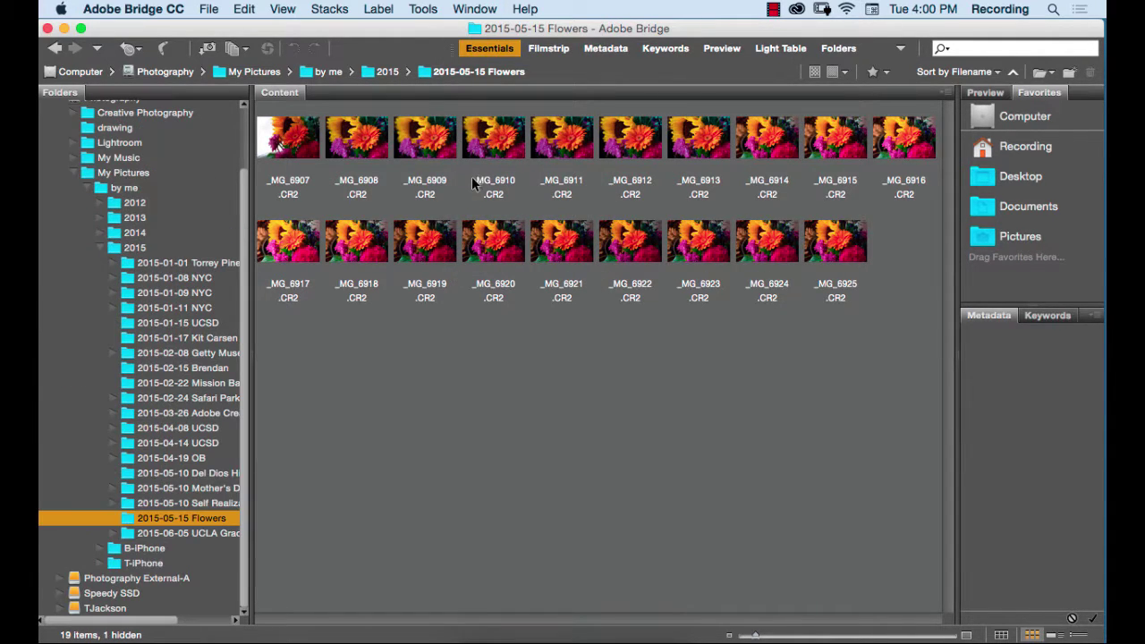
{"action": "scroll", "coordinate": [244, 222], "scroll_direction": "up", "scroll_amount": 3}
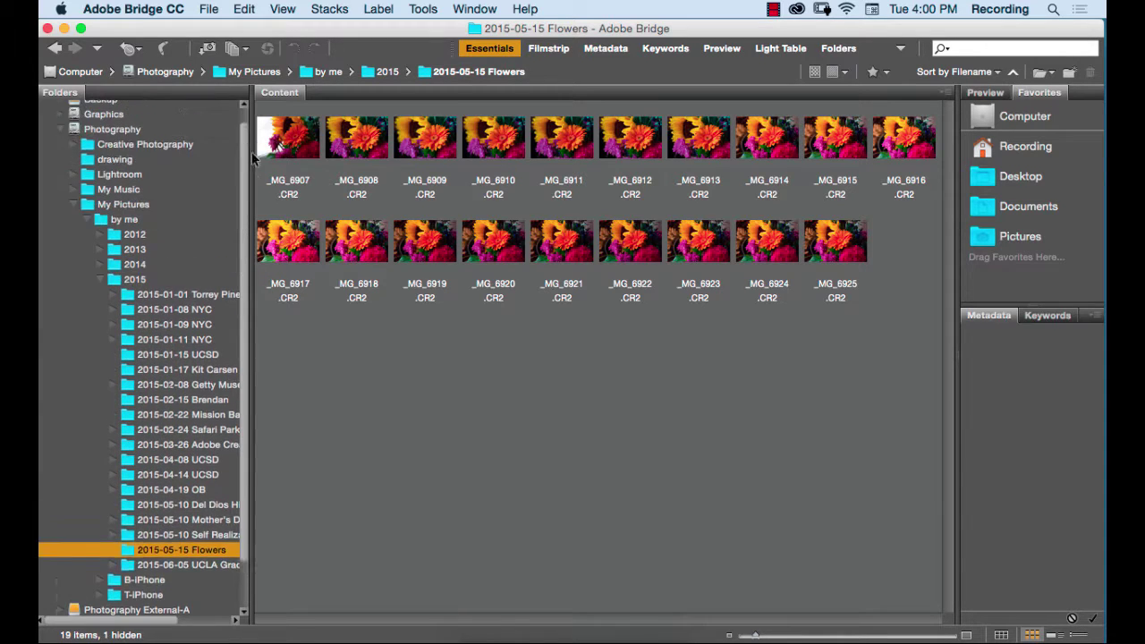
{"action": "scroll", "coordinate": [248, 192], "scroll_direction": "down", "scroll_amount": 3}
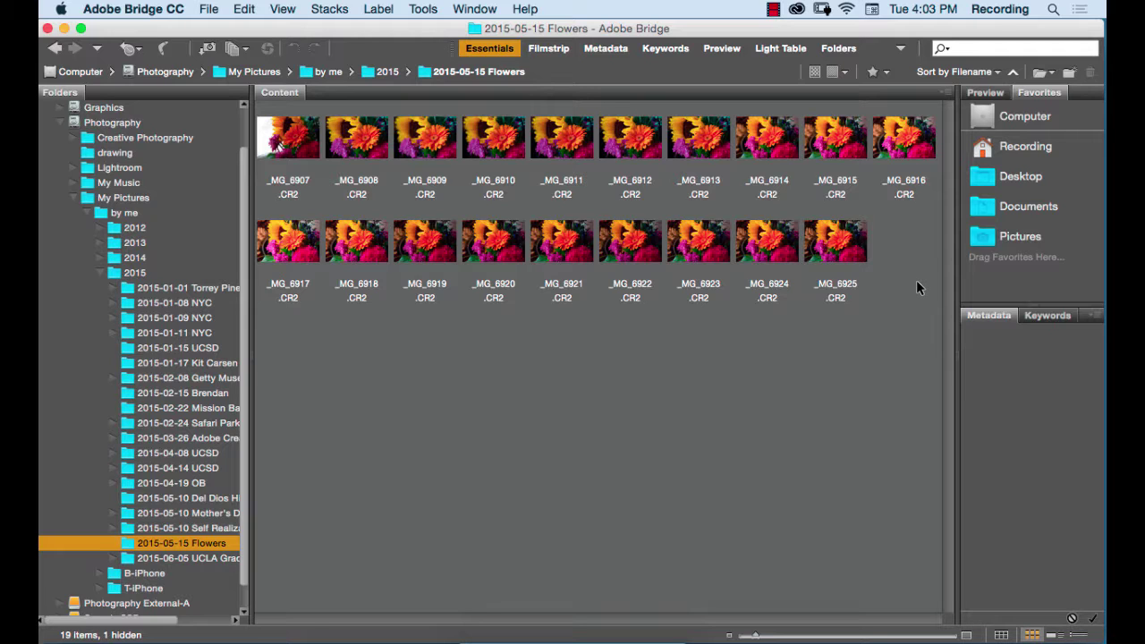
- Save the current panel layout as a new workspace named TJs, including window location and sort order
{"action": "left_click", "coordinate": [899, 48]}
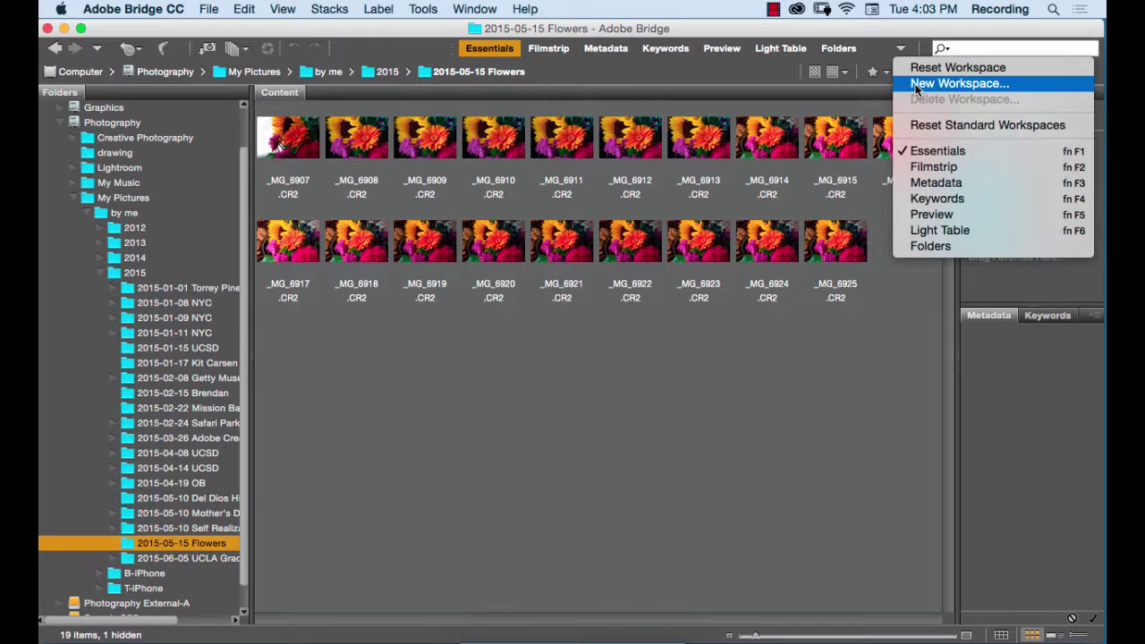
{"action": "left_click", "coordinate": [912, 86]}
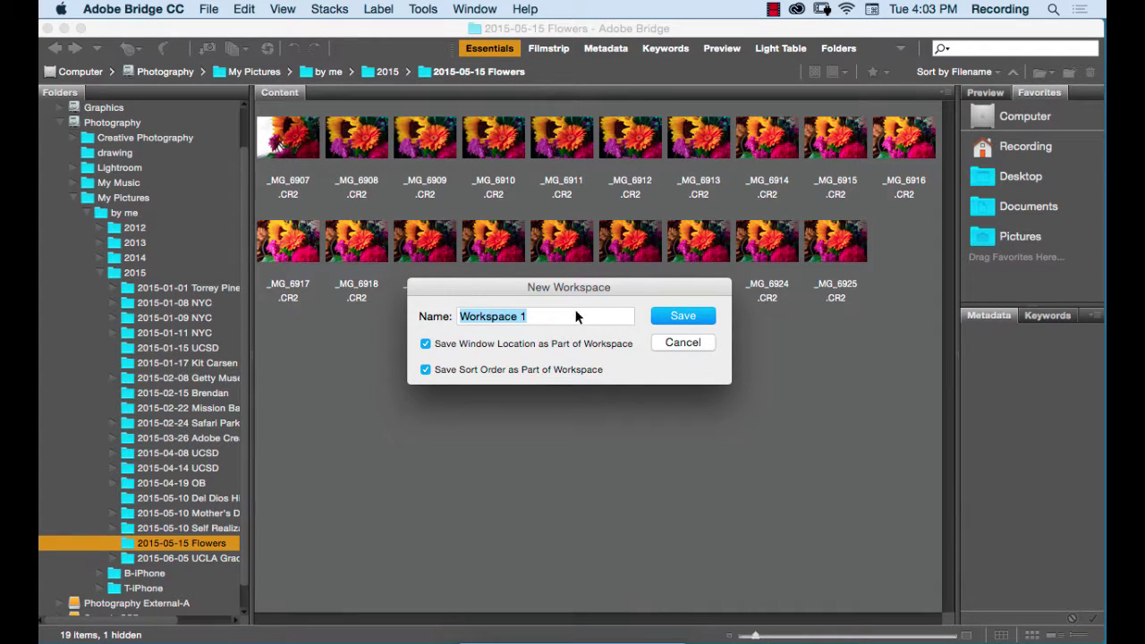
{"action": "type", "text": "TJ"}
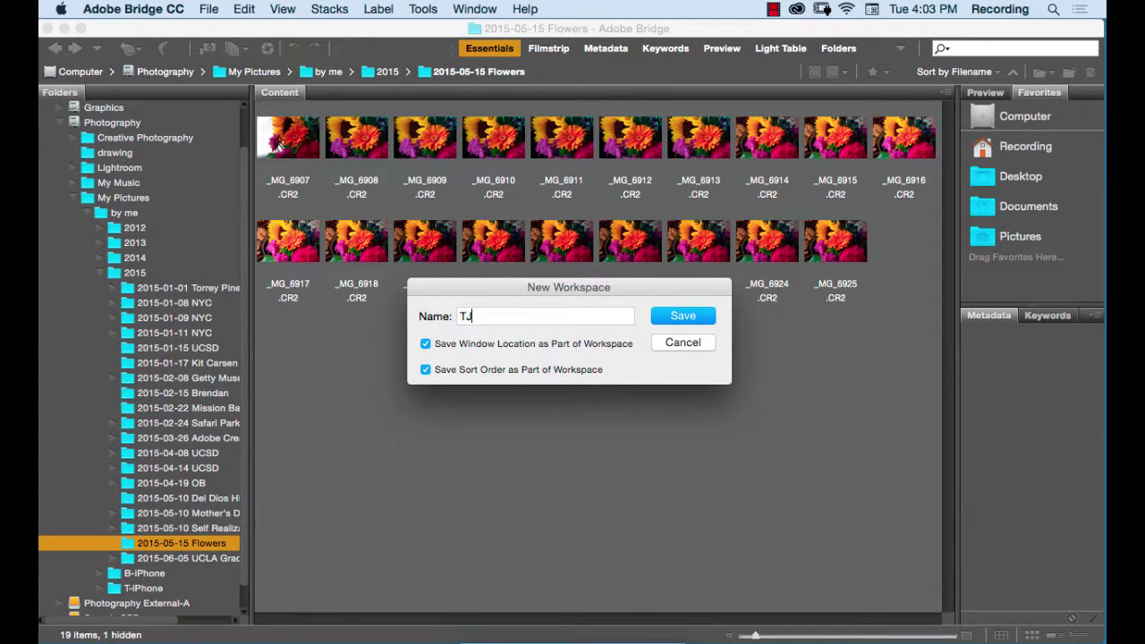
{"action": "type", "text": "s"}
{"action": "left_click", "coordinate": [674, 318]}
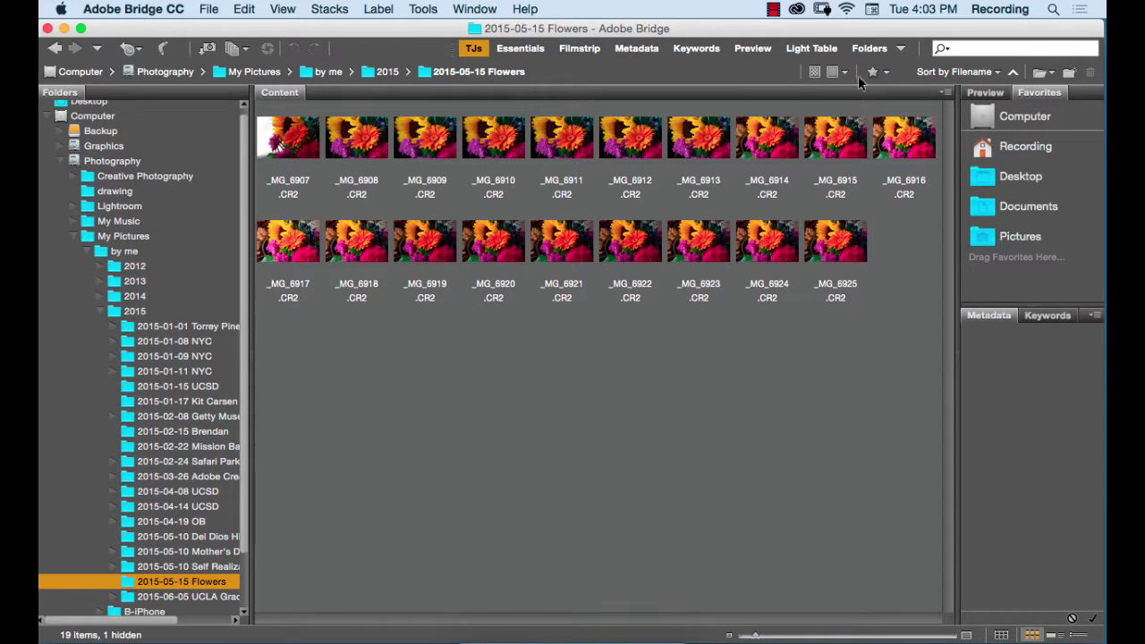
- Switch to the Essentials workspace and reset it to its default layout
{"action": "left_click", "coordinate": [905, 47]}
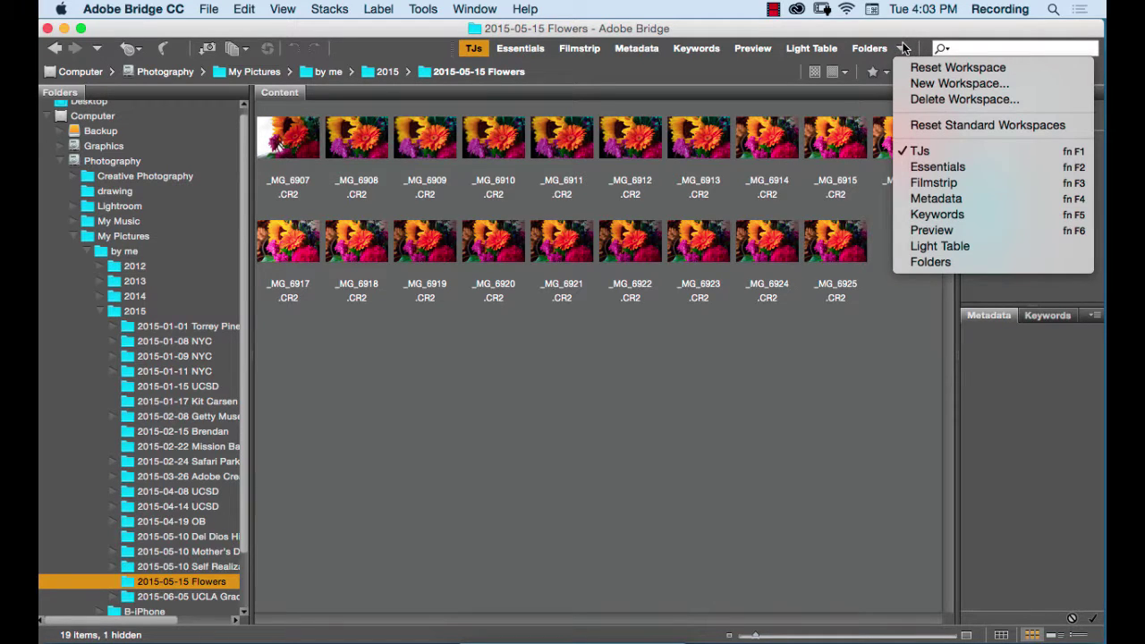
{"action": "left_click", "coordinate": [933, 170]}
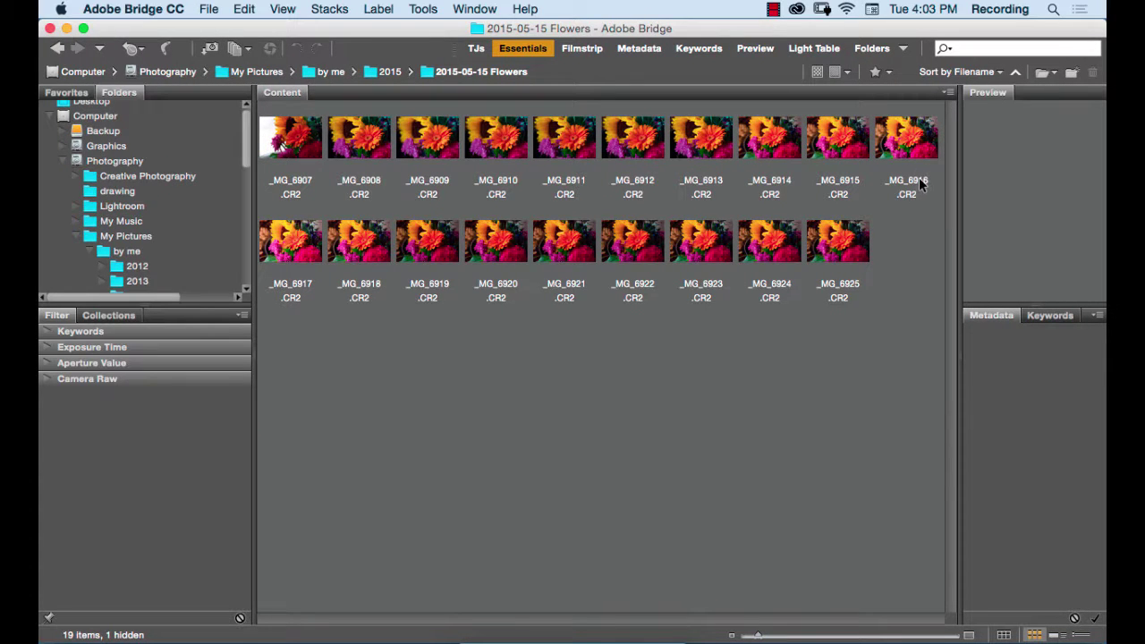
{"action": "left_click", "coordinate": [904, 49]}
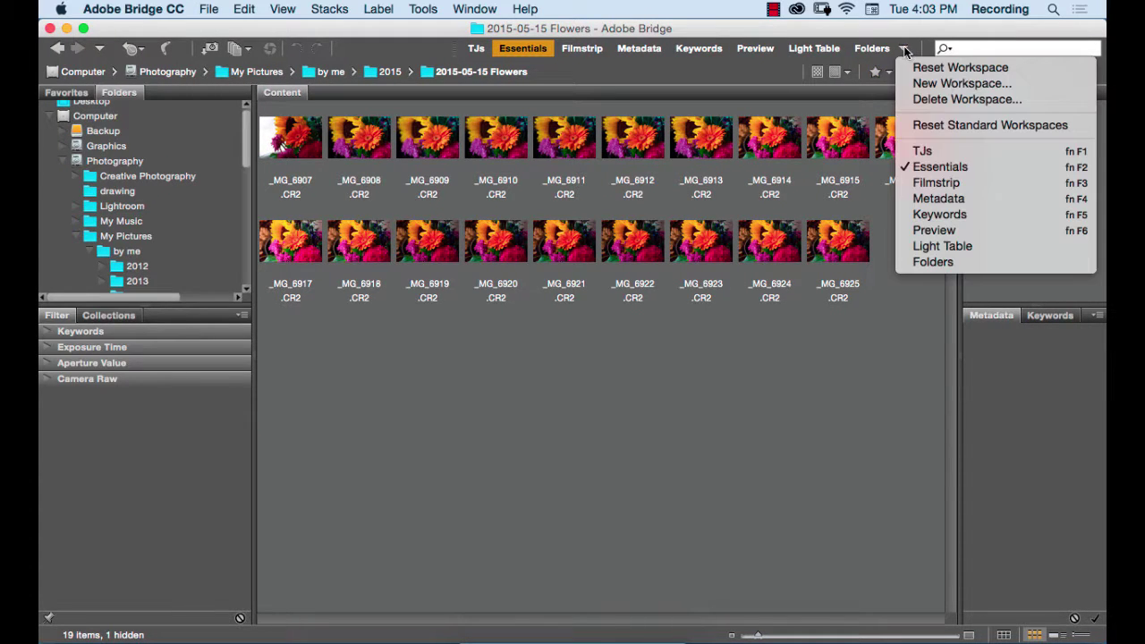
{"action": "left_click", "coordinate": [948, 68]}
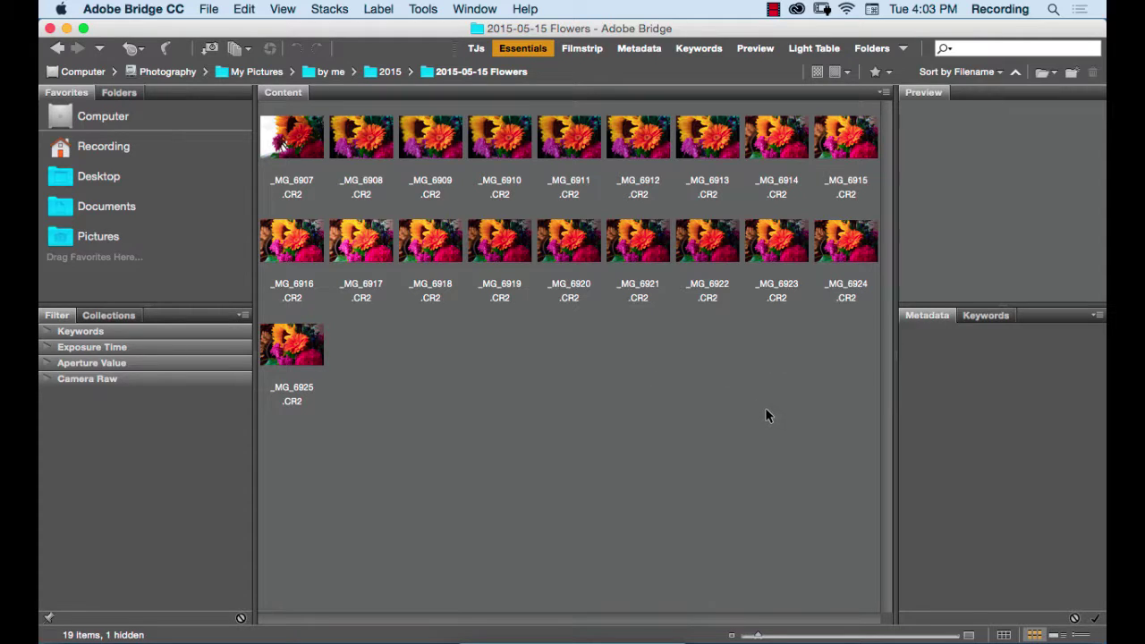
- Compare the layouts by switching to the TJs workspace and back to Essentials
{"action": "left_click", "coordinate": [474, 46]}
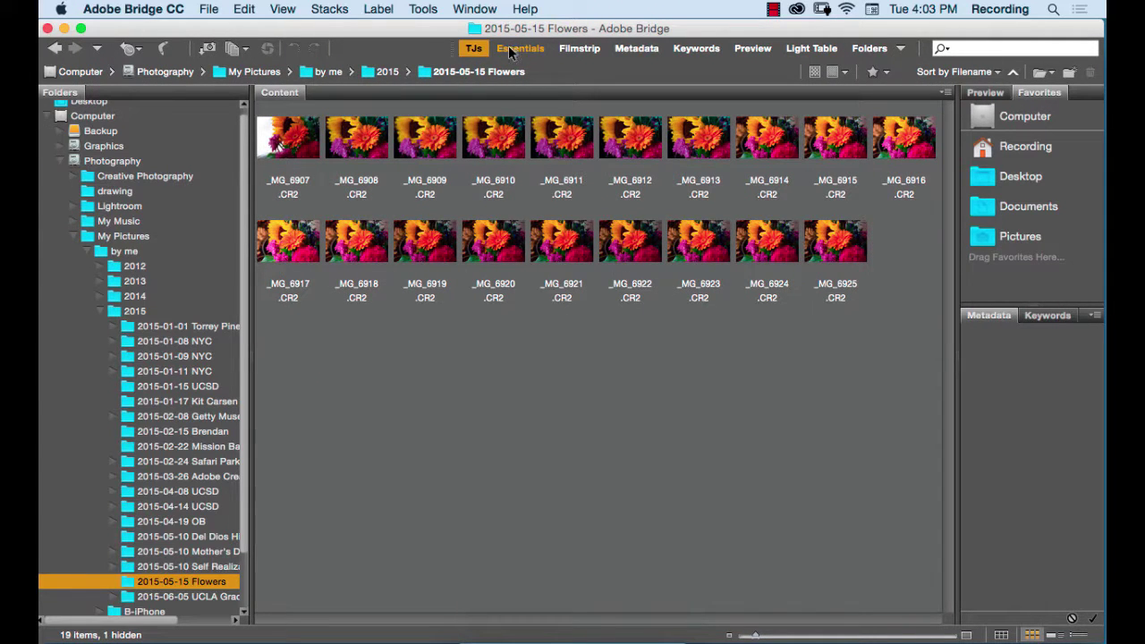
{"action": "left_click", "coordinate": [511, 51]}
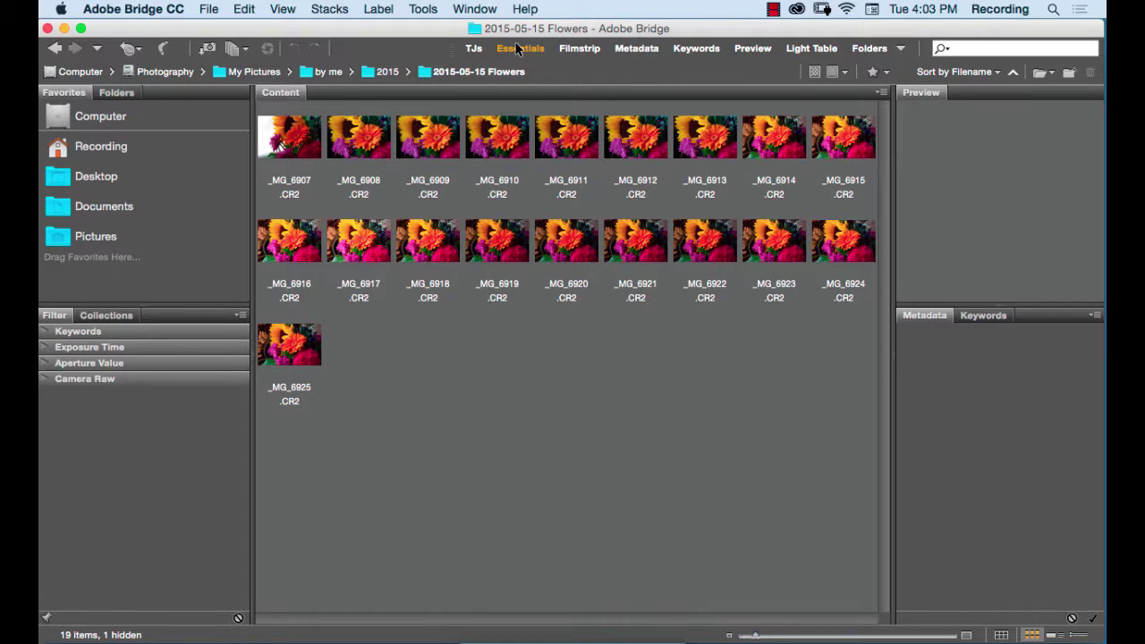